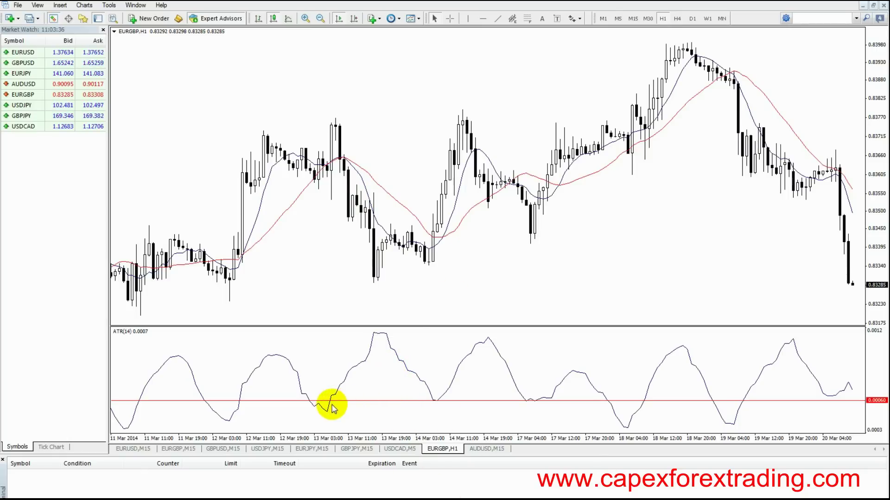
Drag the red ATR level line down to 0.00040 and 0.00037, then back to about 0.00060
mouse_move(376, 334)
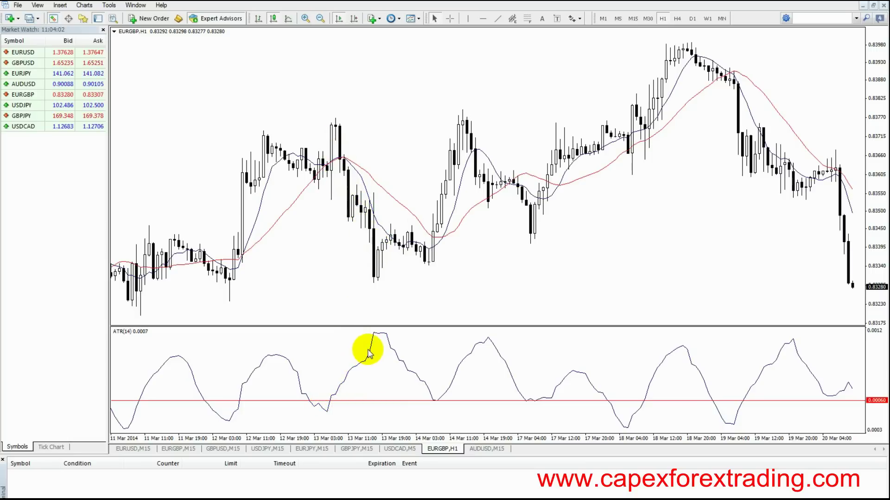
mouse_move(464, 351)
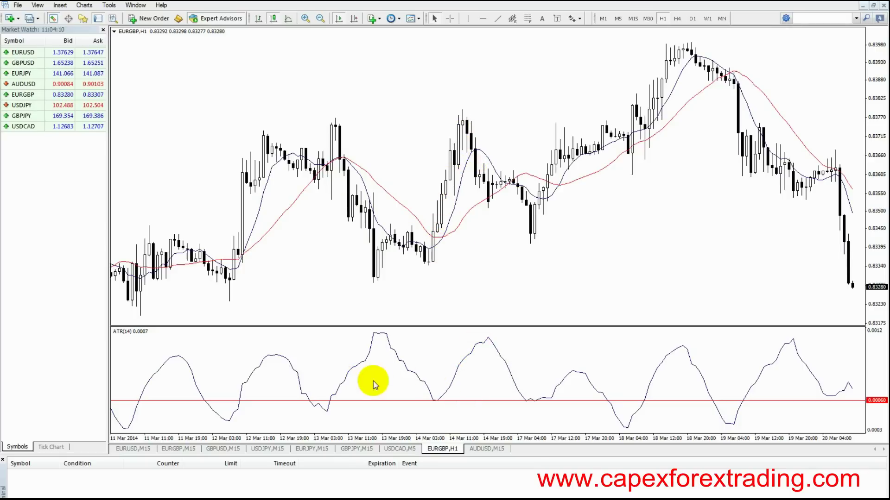
left_click(467, 371)
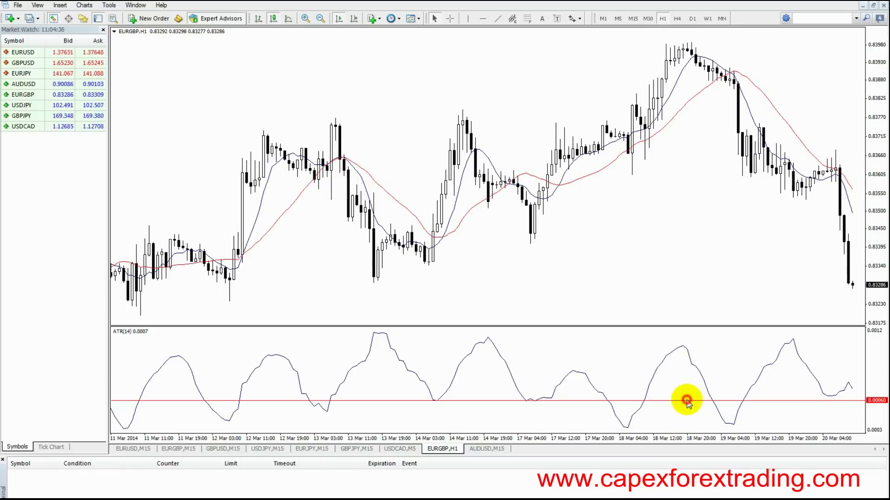
left_click_drag(687, 401, 737, 428)
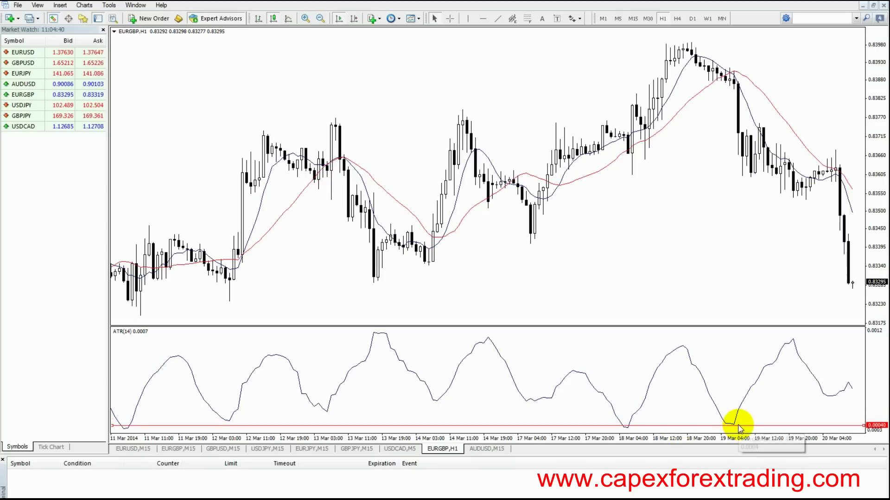
left_click_drag(661, 425, 662, 431)
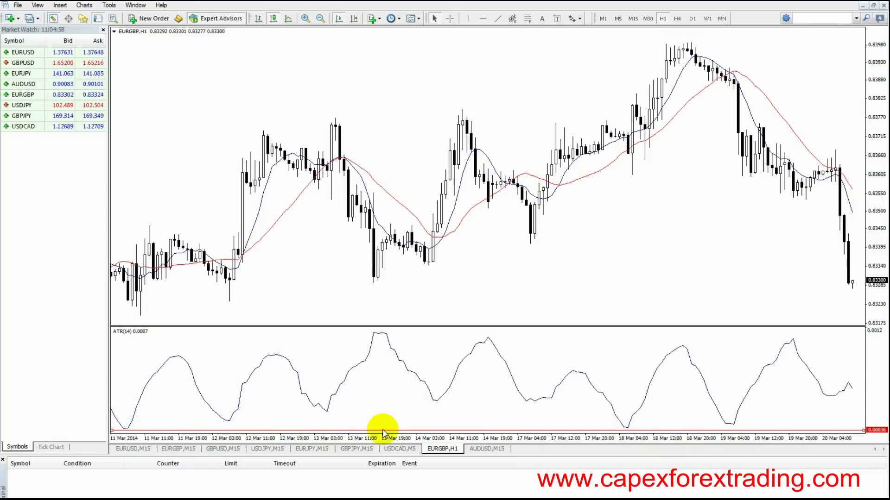
mouse_move(237, 422)
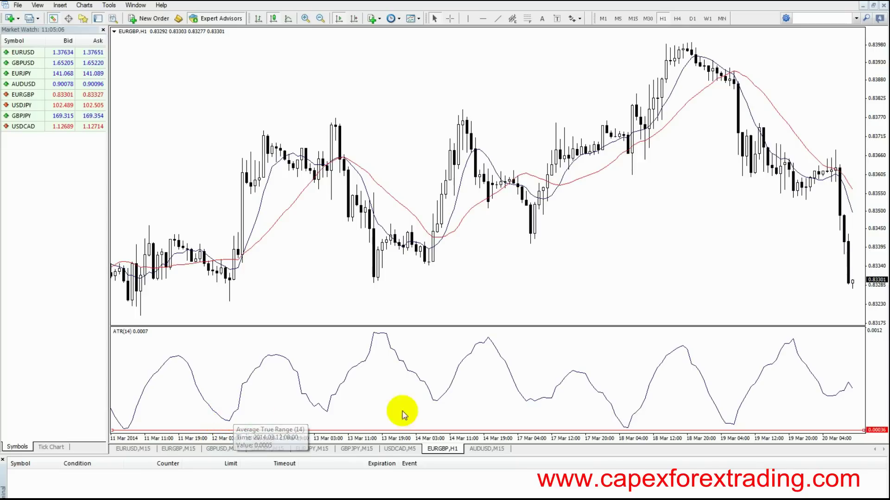
left_click_drag(498, 430, 514, 402)
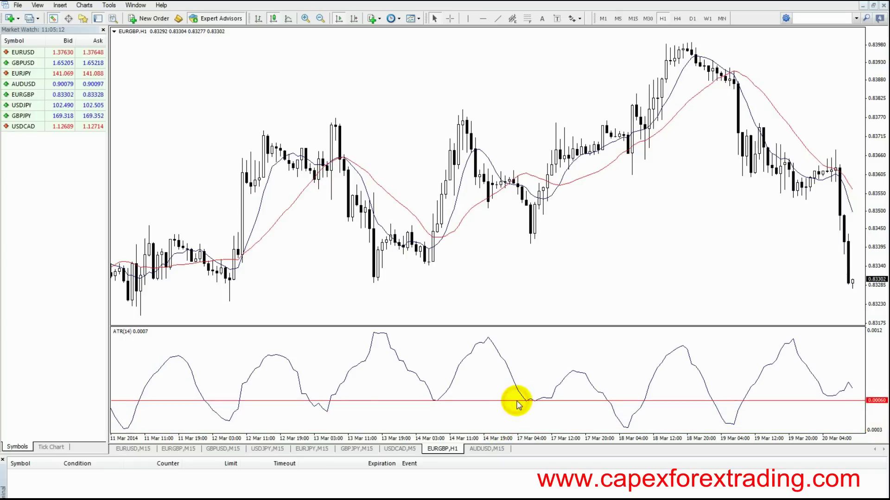
Deselect the red level line and put the EURGBP chart into crosshair mode
left_click(500, 418)
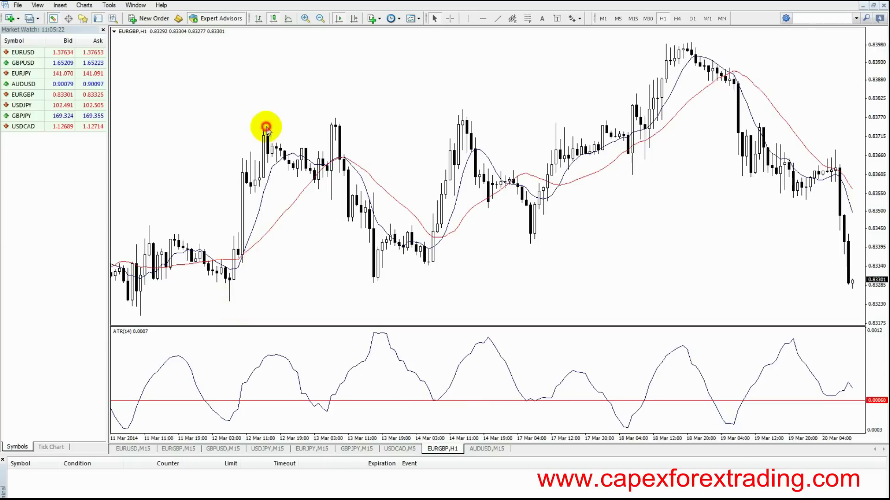
left_click(336, 116)
left_click(377, 290)
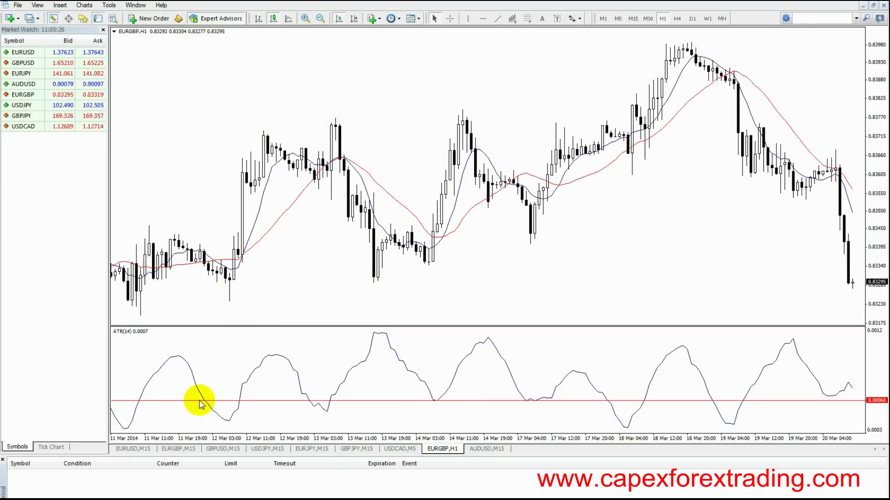
left_click(228, 409)
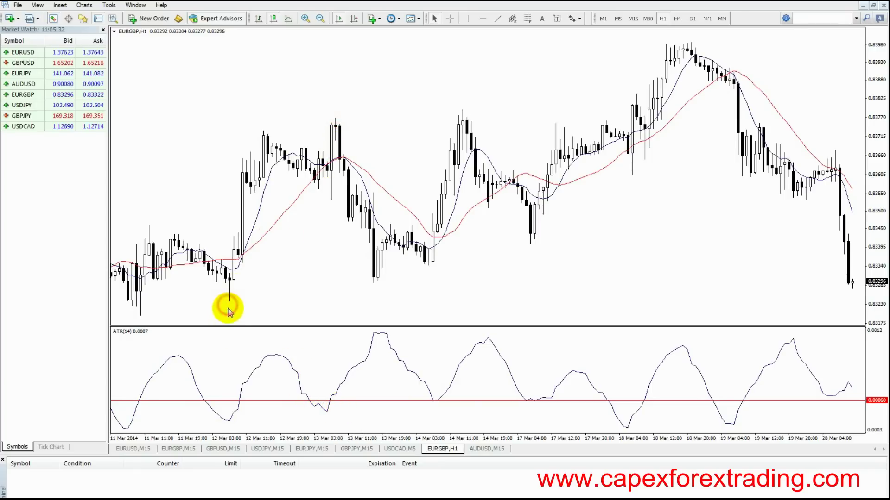
left_click(451, 20)
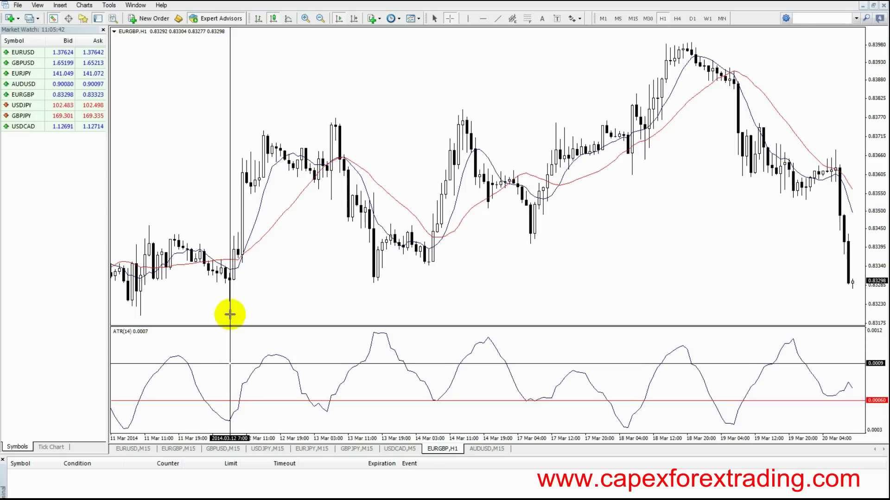
Measure from the ATR pane to a candle and the ATR rise from 0.0005 to 0.0006, then leave crosshair mode
left_click_drag(230, 286, 258, 295)
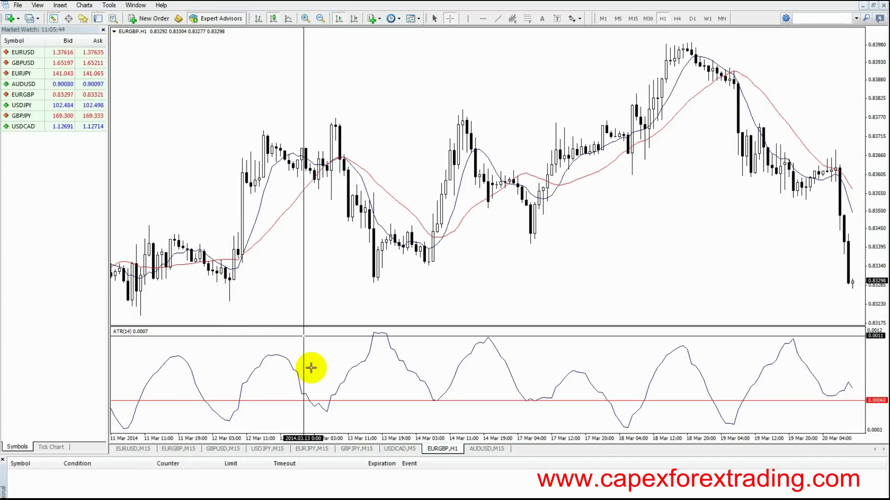
left_click_drag(333, 405, 308, 399)
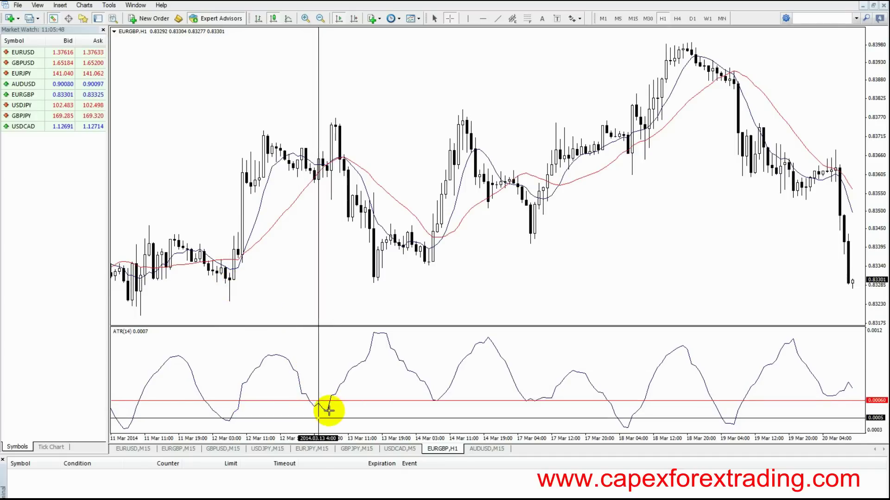
mouse_move(334, 125)
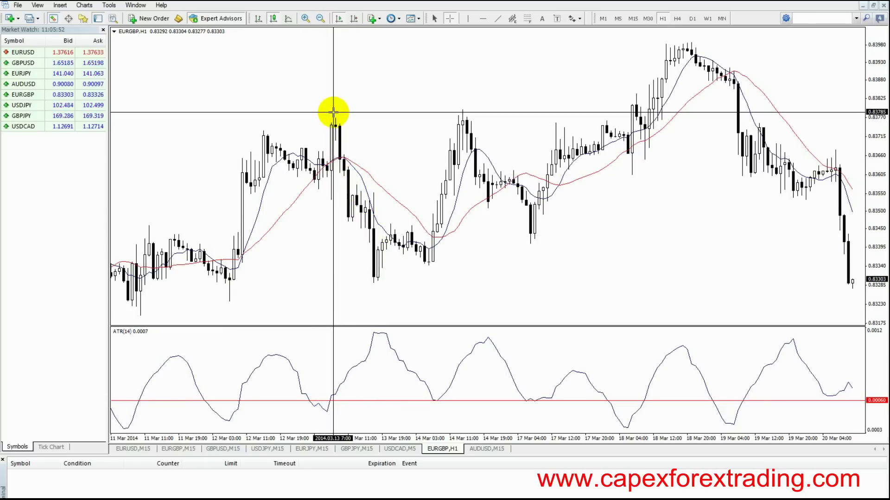
left_click(451, 280)
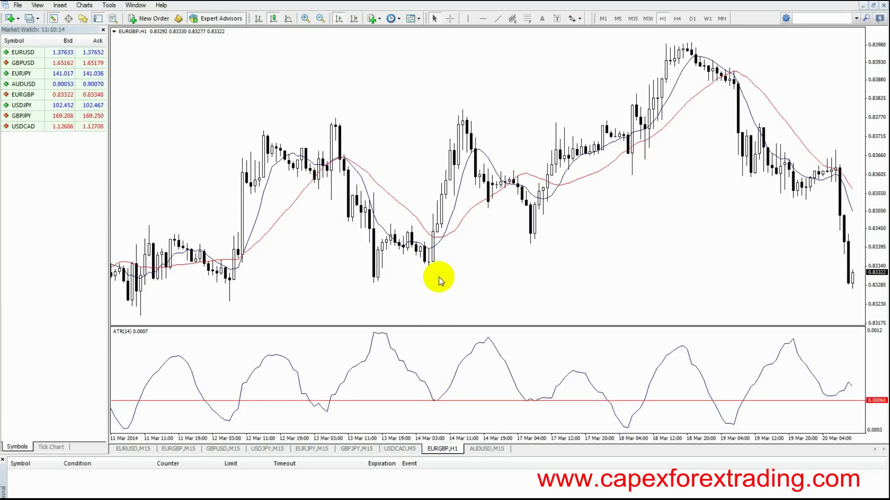
Mark the 14 Mar 10:00 bar with a vertical line and switch EURGBP to H4
mouse_move(460, 225)
left_click(460, 225)
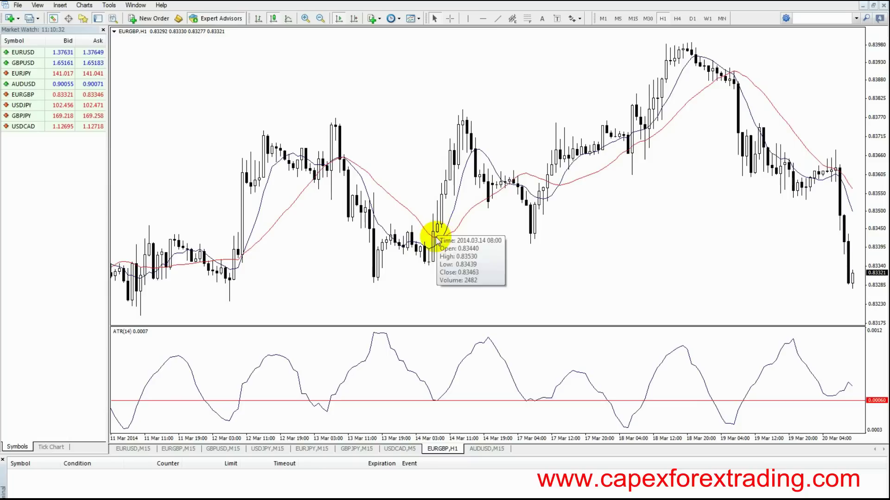
mouse_move(446, 244)
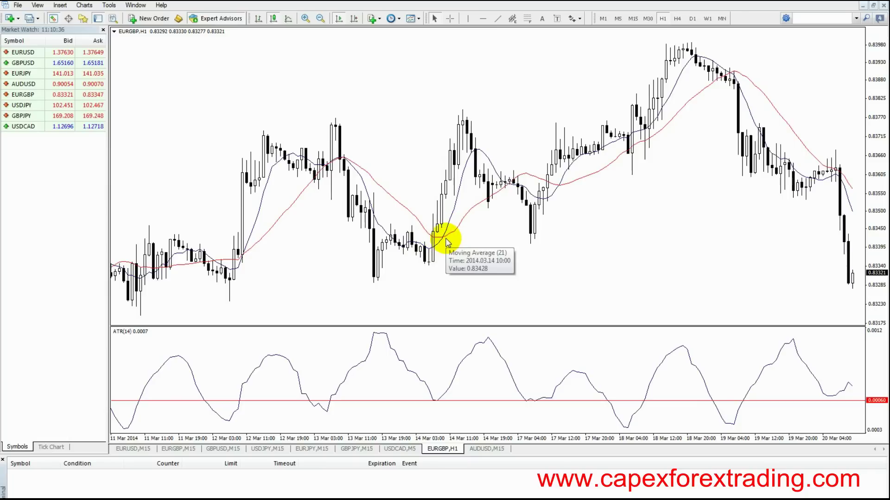
left_click(468, 18)
left_click(442, 118)
left_click_drag(441, 119, 445, 119)
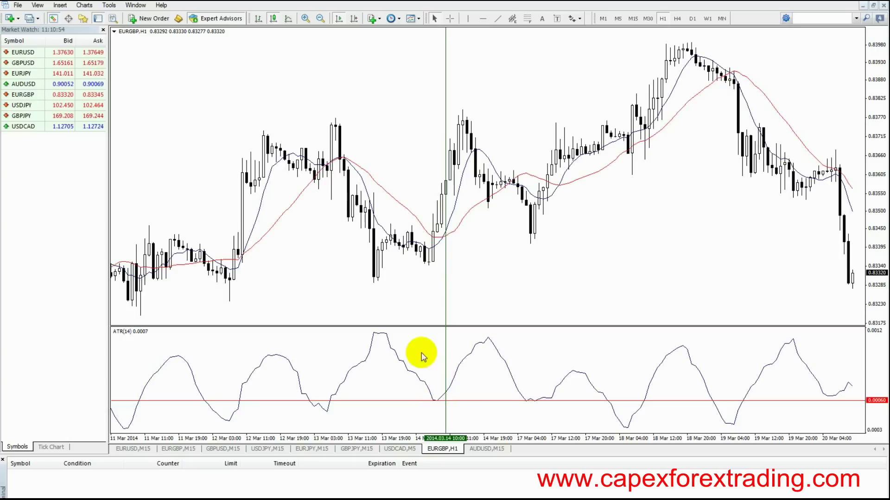
left_click(677, 18)
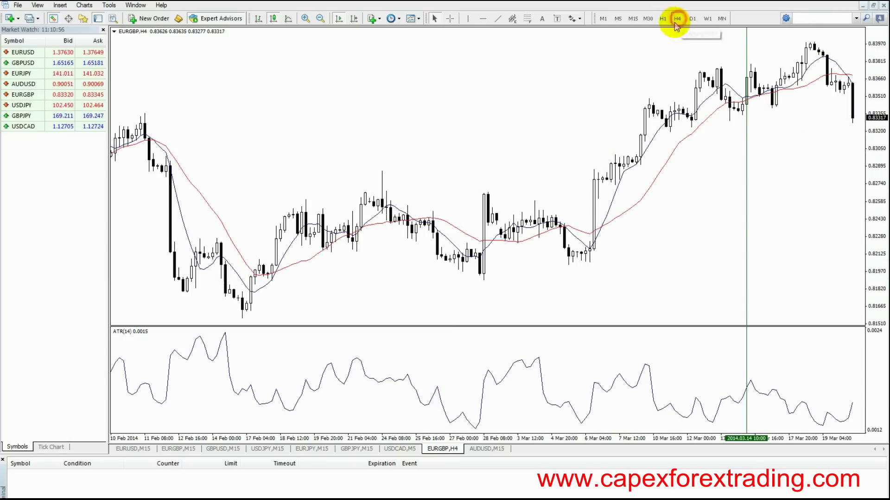
Return the EURGBP chart to H1 and delete the green vertical line
left_click(747, 110)
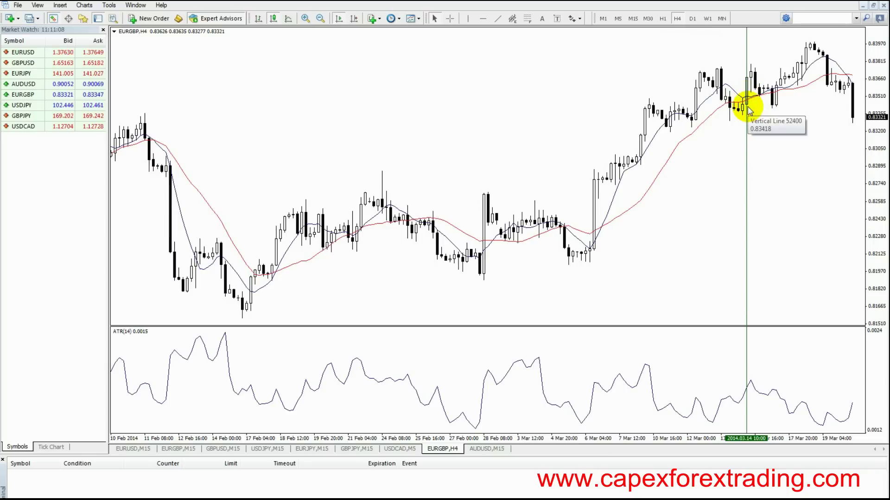
left_click(663, 19)
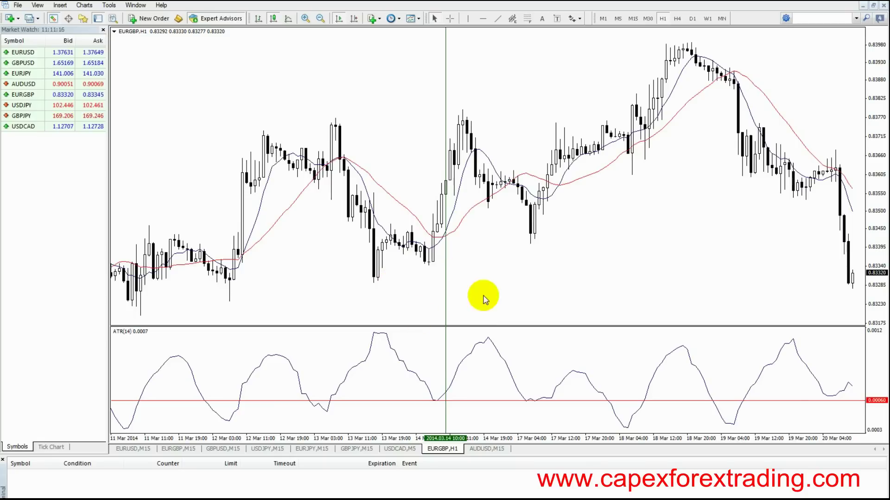
left_click(446, 271)
left_click(446, 271)
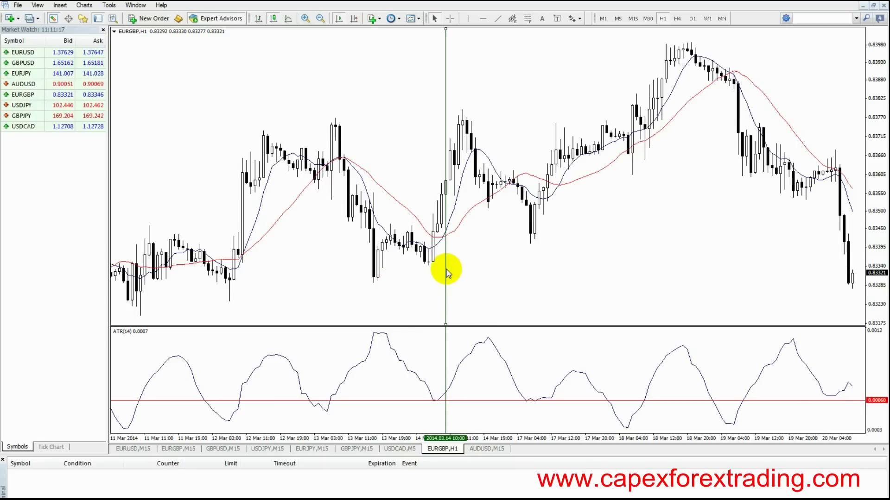
key("Delete")
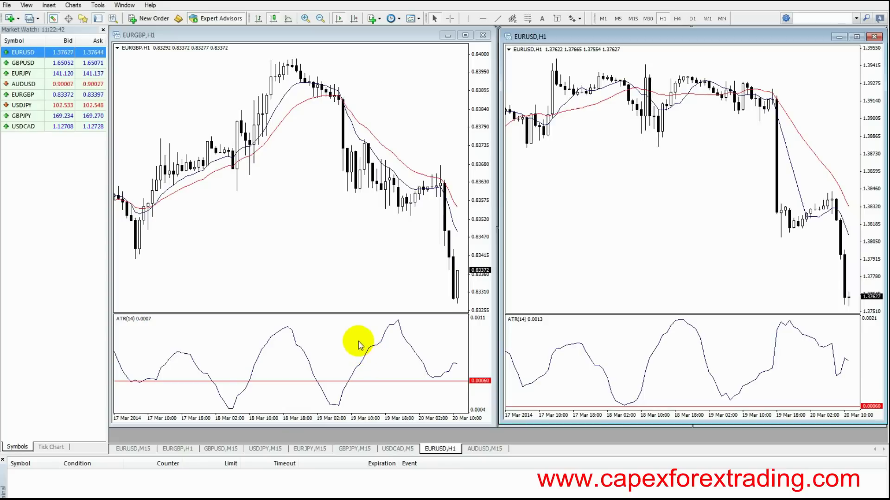
left_click(324, 274)
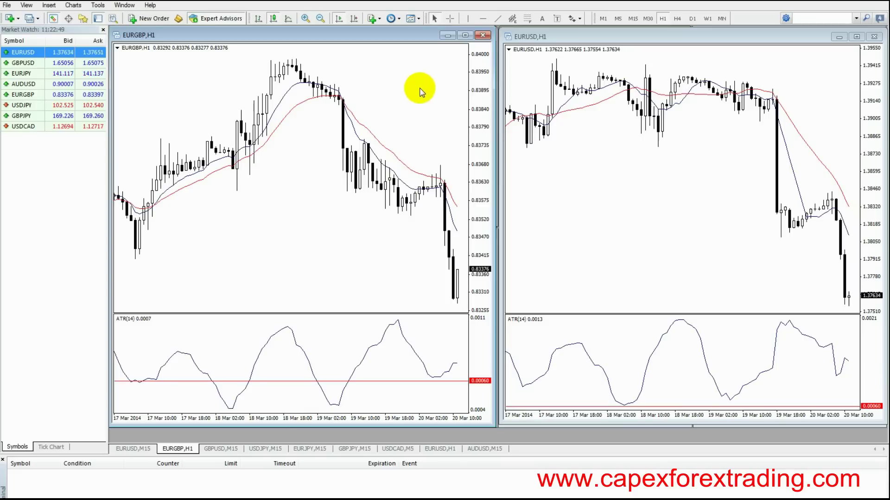
left_click(622, 146)
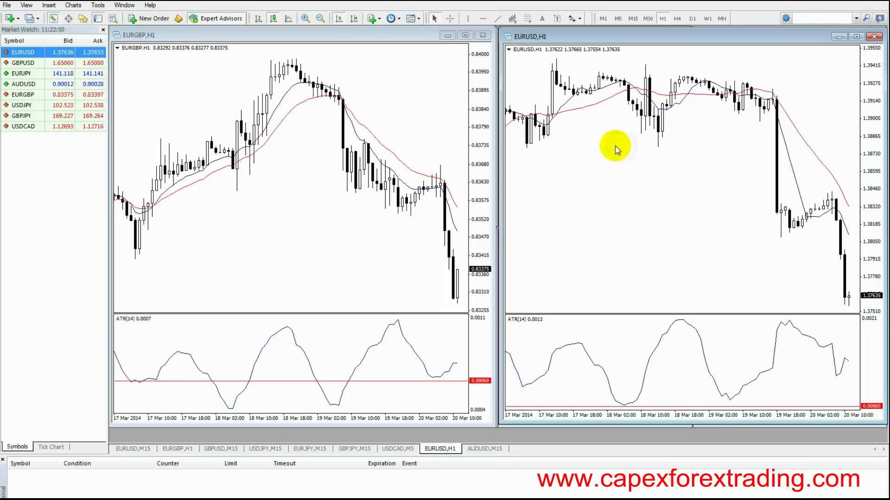
left_click(390, 82)
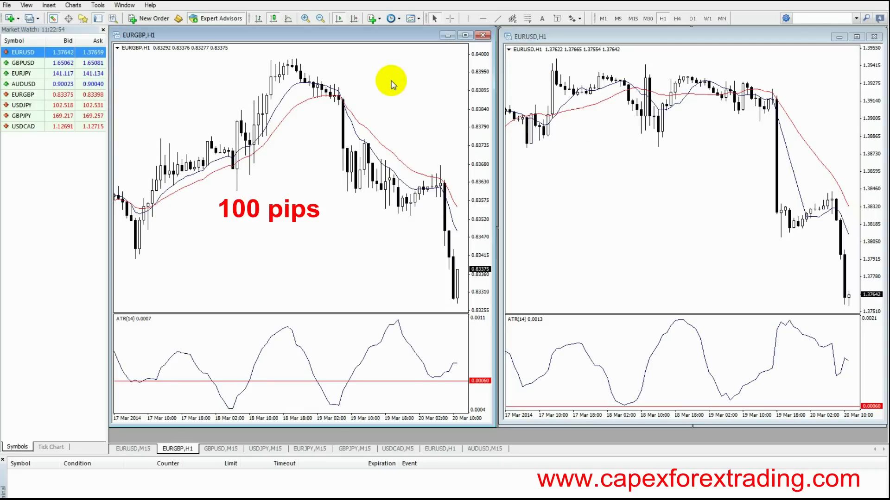
left_click(575, 124)
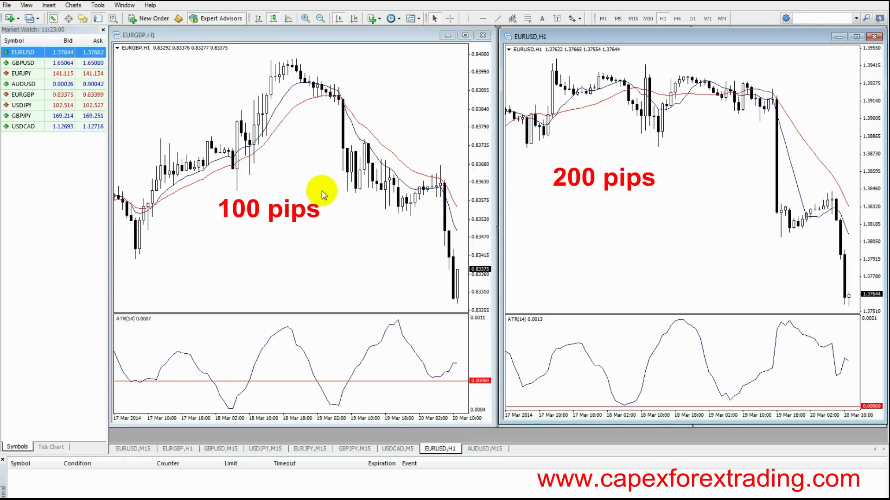
left_click(392, 114)
left_click(580, 133)
left_click(413, 123)
left_click(565, 144)
left_click(434, 136)
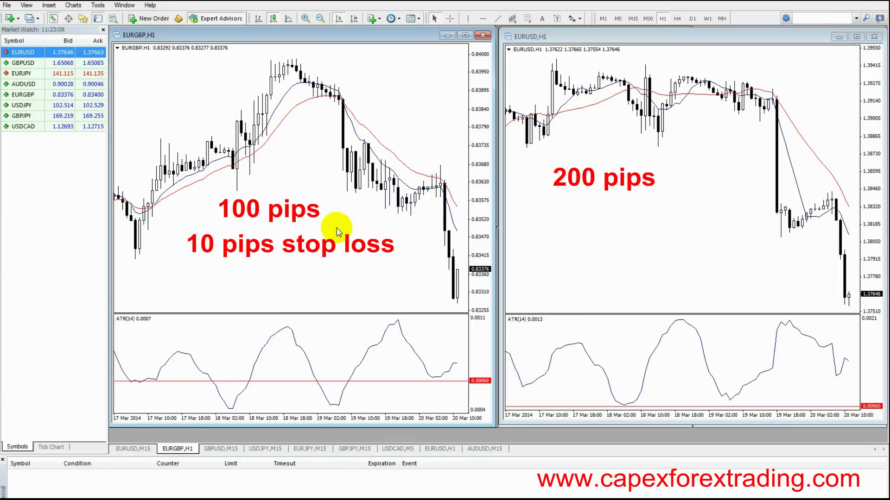
left_click(584, 193)
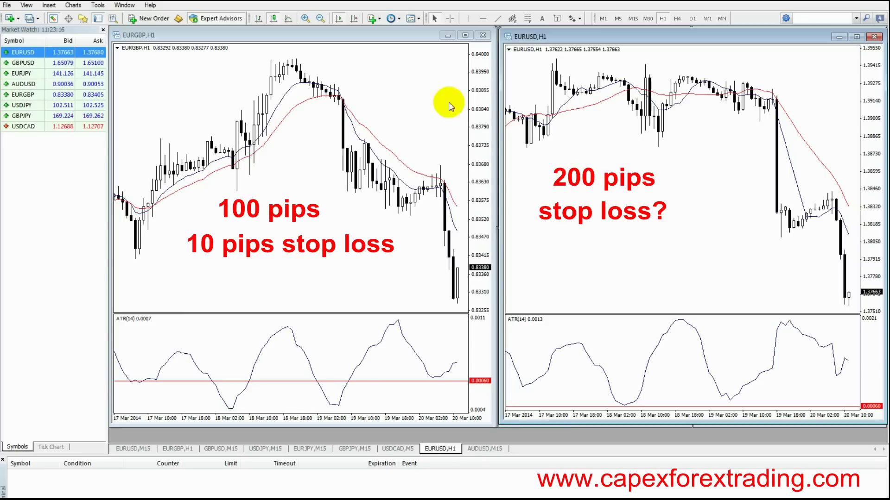
left_click(401, 89)
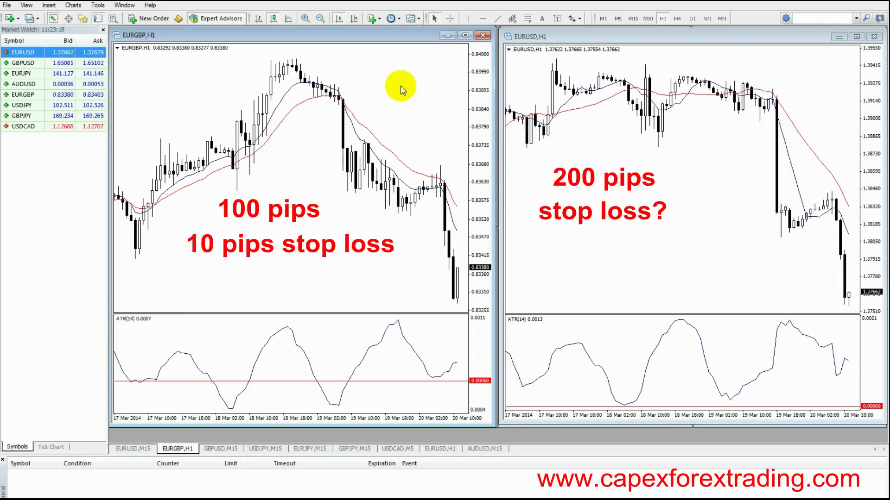
left_click(622, 151)
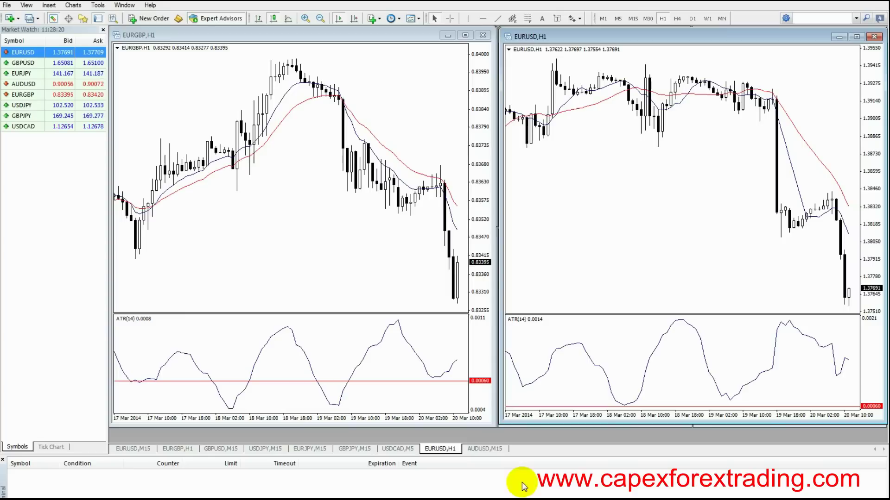
left_click(314, 229)
mouse_move(457, 365)
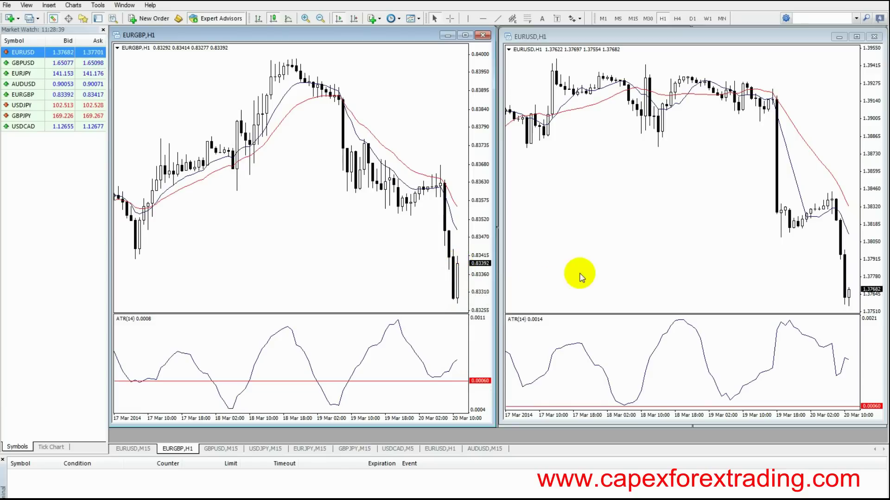
left_click(593, 274)
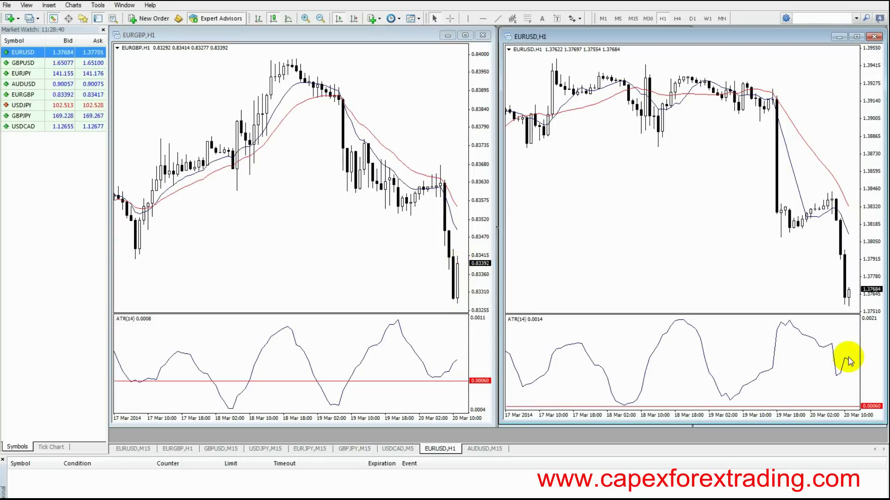
mouse_move(848, 363)
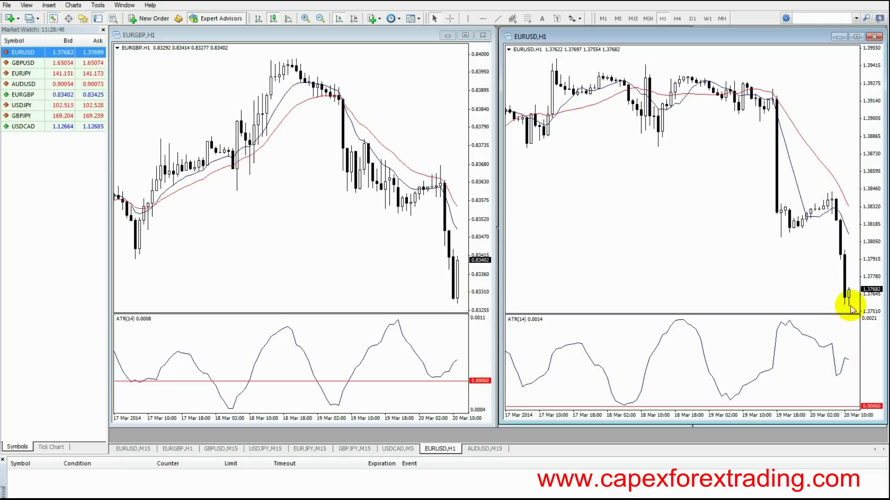
mouse_move(849, 294)
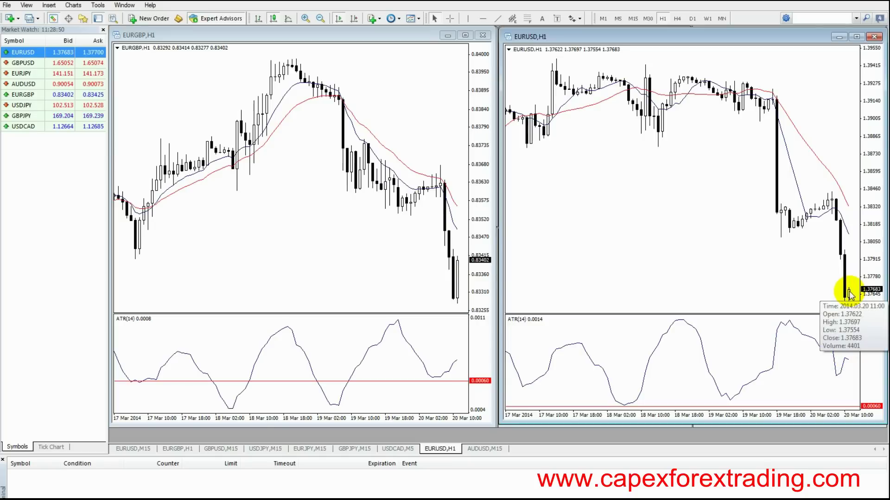